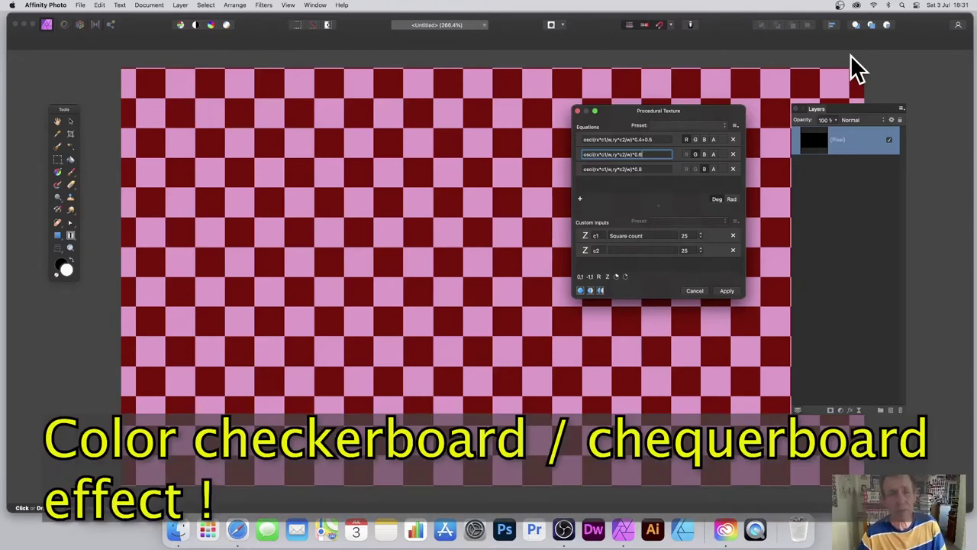
- Cancel the Procedural Texture dialog, discarding the coloured checkerboard so the layer stays black
key("Escape")
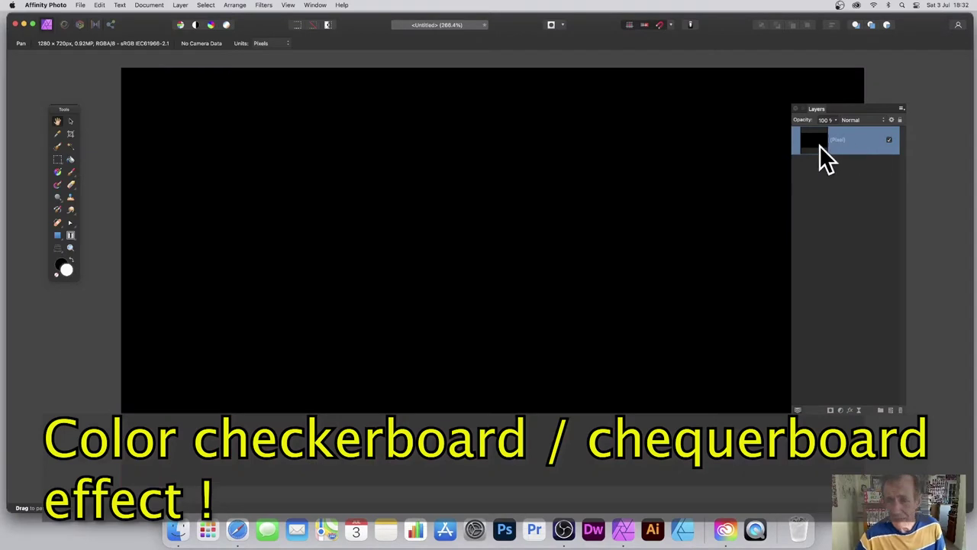
- Apply the Chequered Procedural Texture preset, a 25-square black-and-white checkerboard, and move the dialog right
left_click(260, 6)
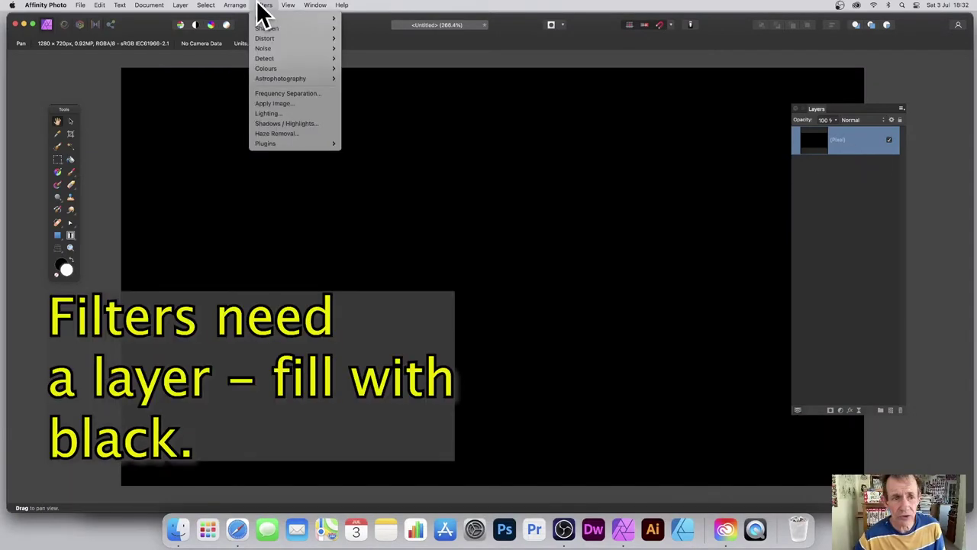
mouse_move(288, 69)
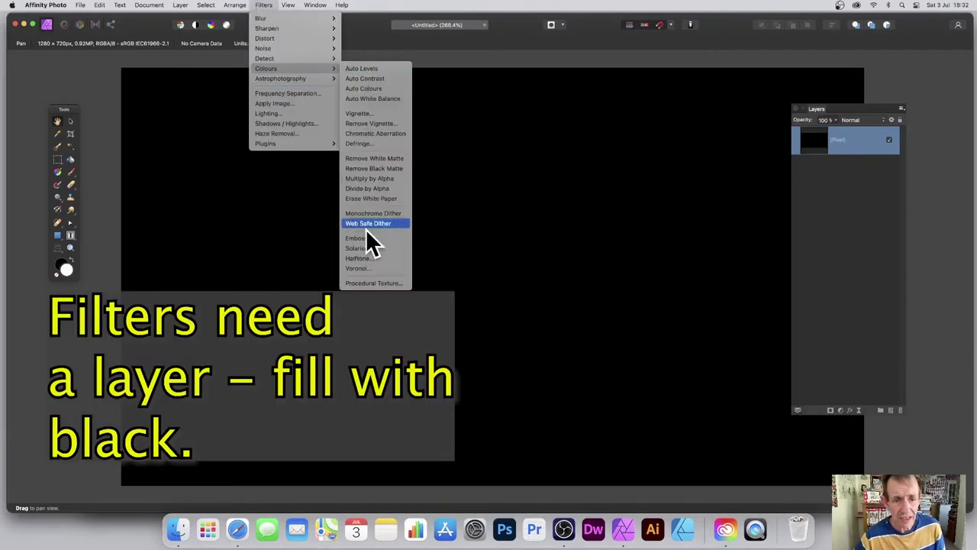
left_click(371, 281)
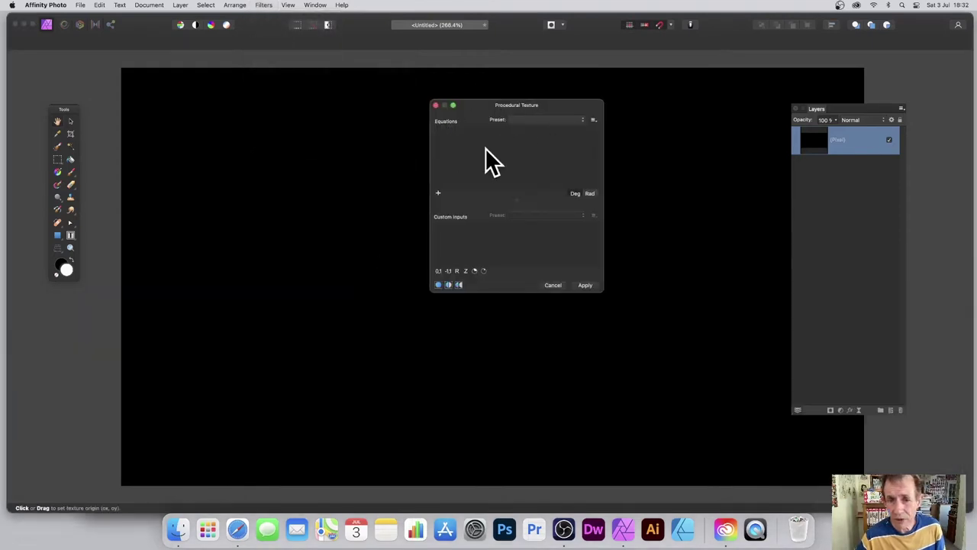
left_click(535, 120)
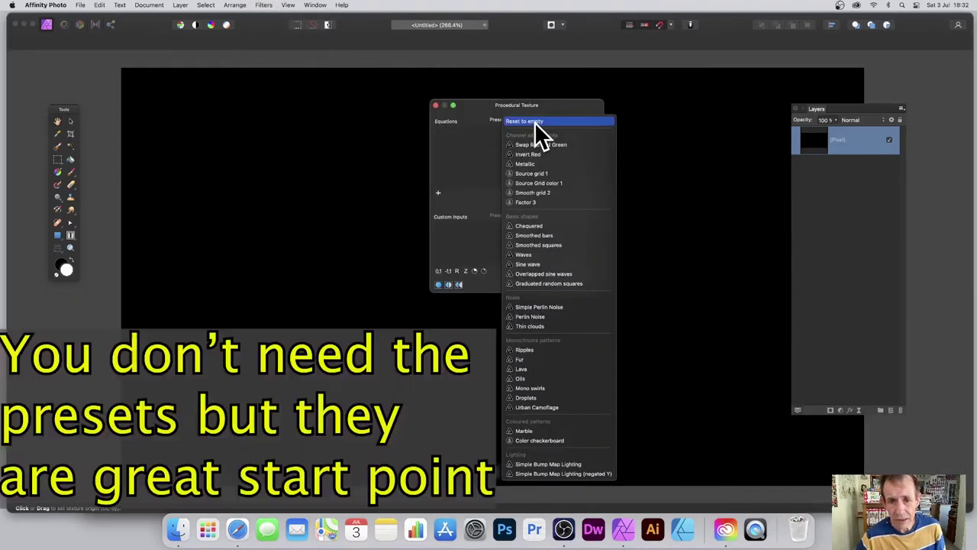
left_click(541, 226)
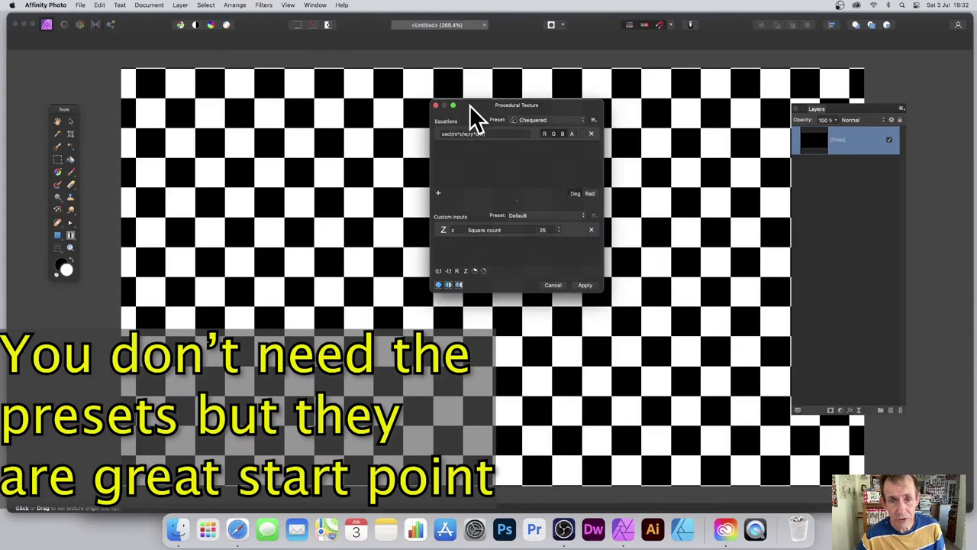
left_click_drag(470, 105, 637, 114)
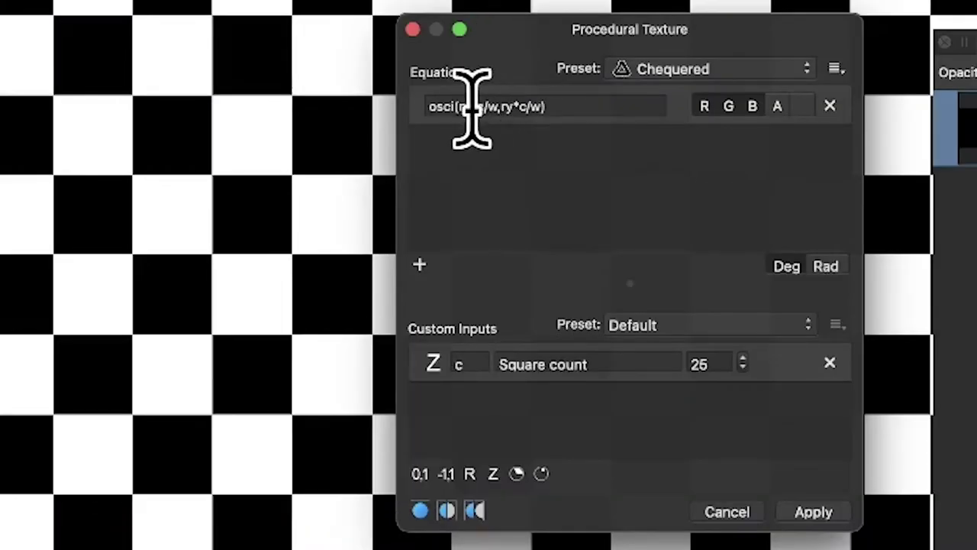
- Change the texture equation to osci(rx*c1/w,ry*c2/w)
left_click(476, 109)
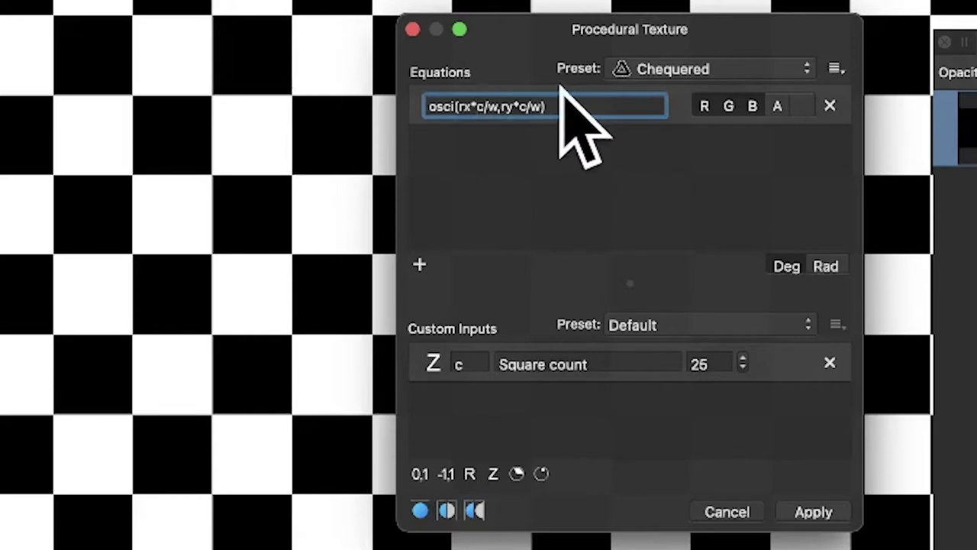
type("1")
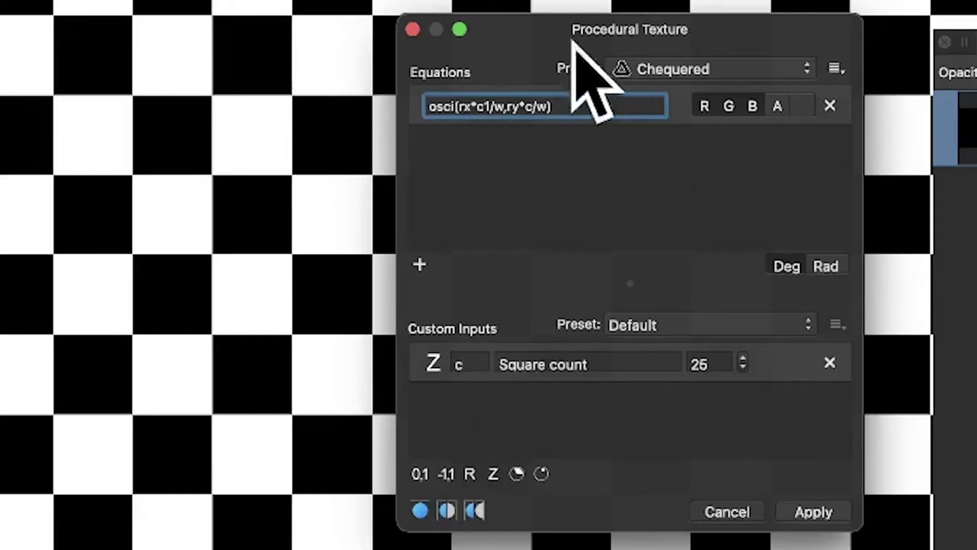
left_click(534, 106)
type("2")
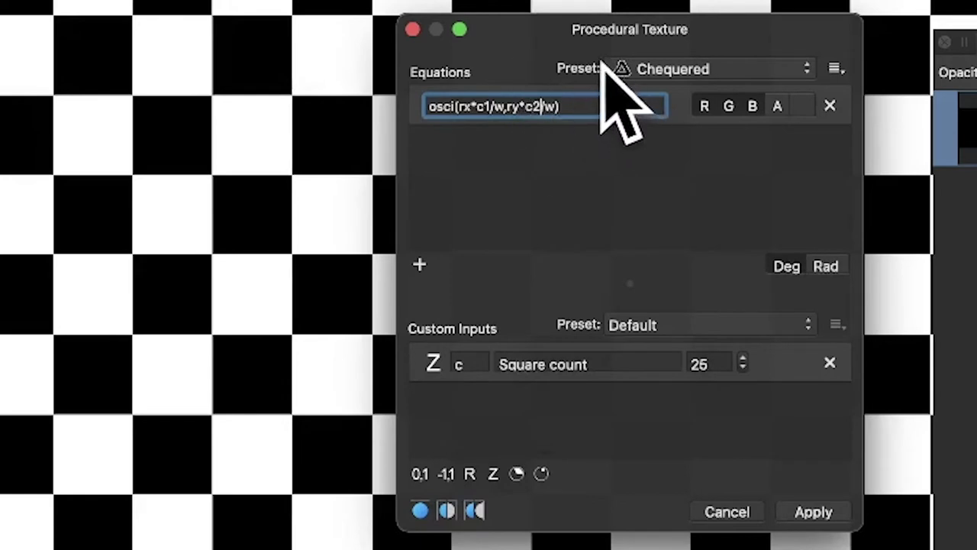
key("Return")
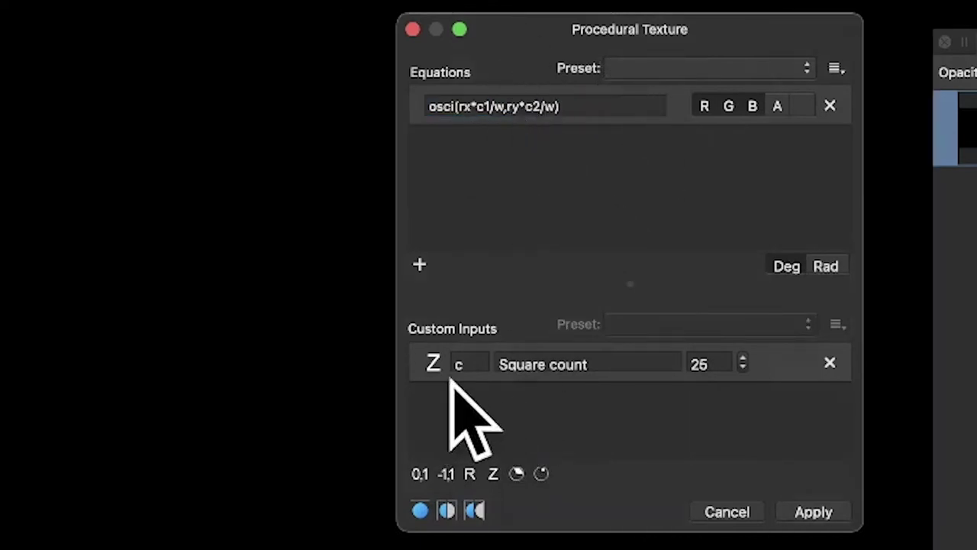
- Rename input c to c1 and add a second input c2 with value 25
left_click(477, 363)
type("1")
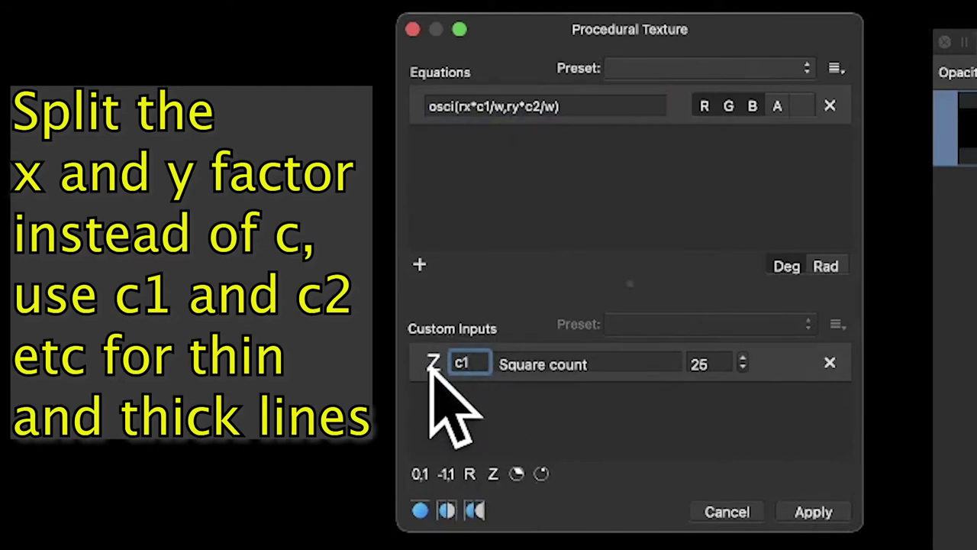
left_click(494, 471)
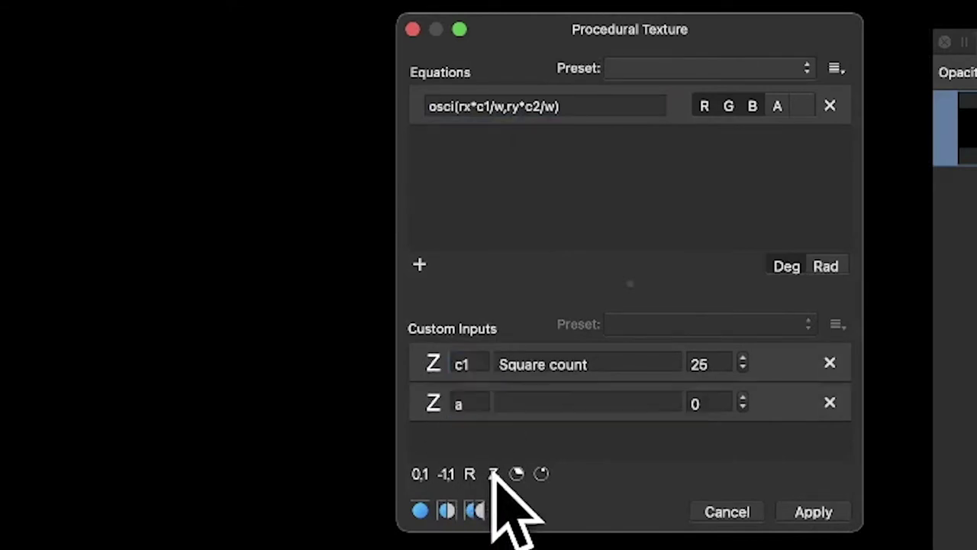
left_click(458, 402)
type("c")
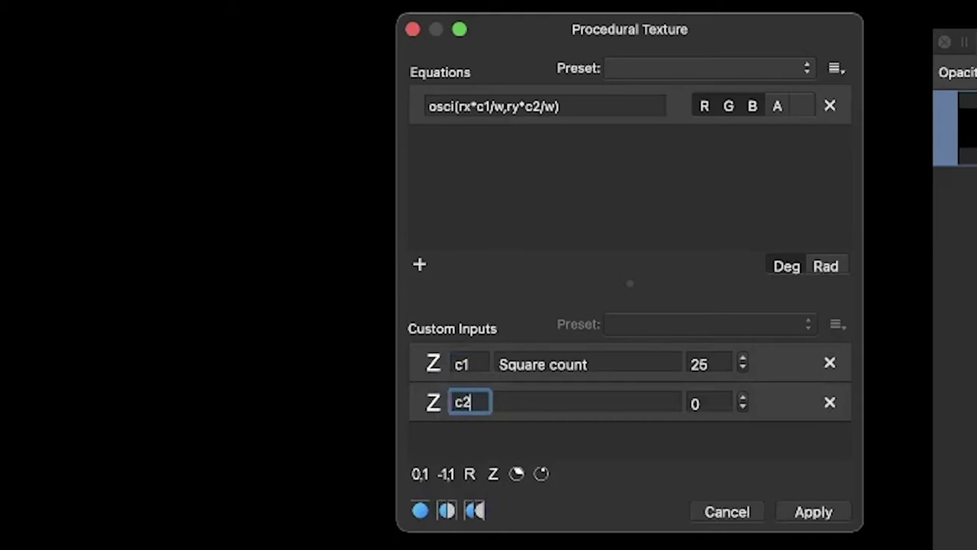
type("2")
key("Tab")
key("Tab")
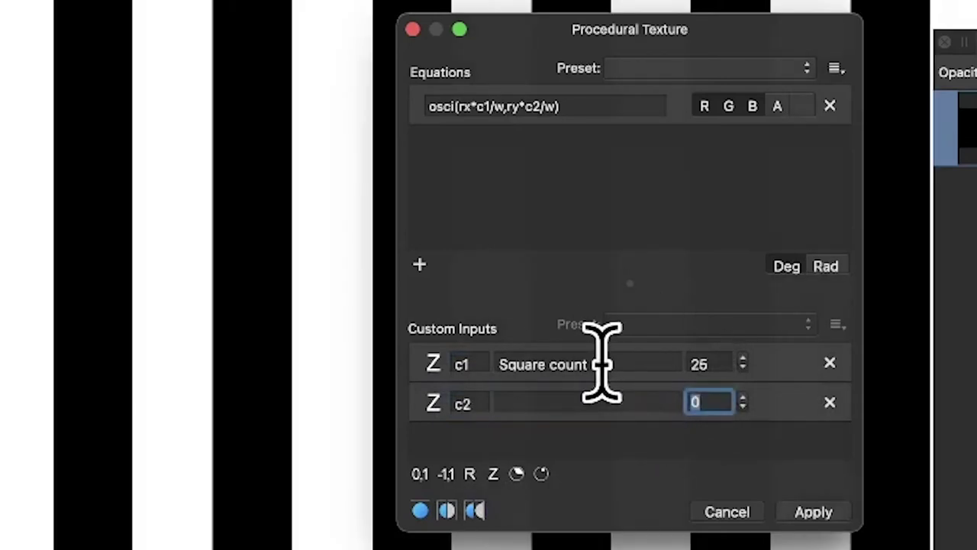
type("25")
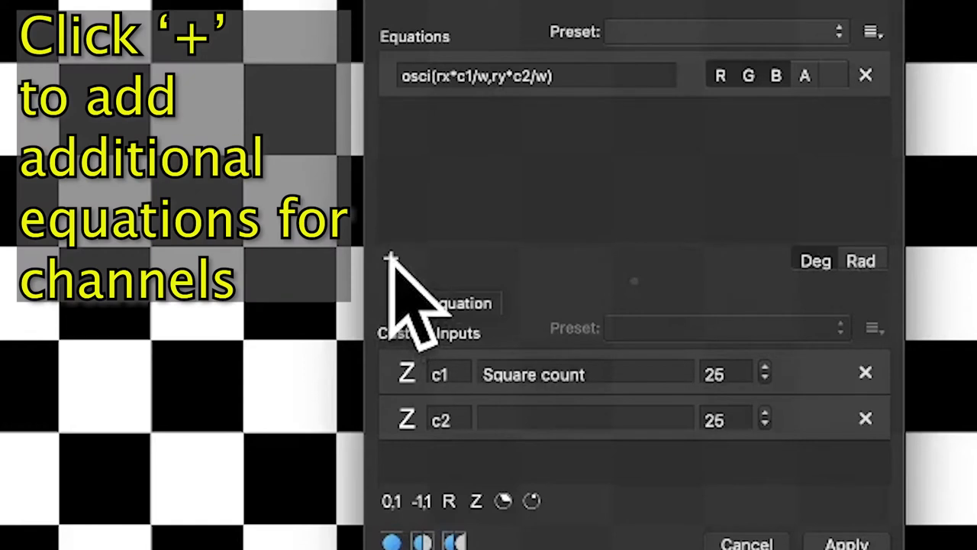
- Add two more equations, each a copy of the first checkerboard formula
left_click(391, 260)
left_click(390, 259)
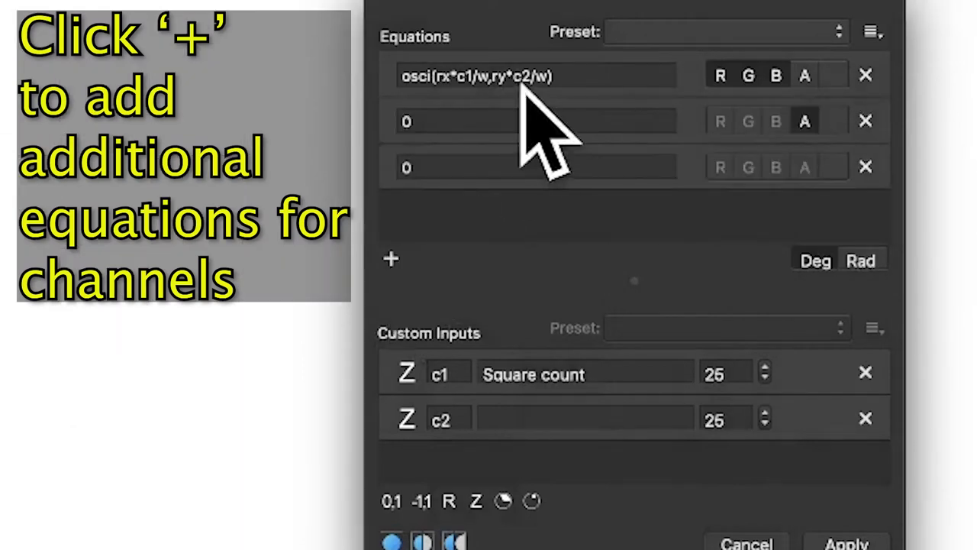
left_click(522, 76)
key("super+c")
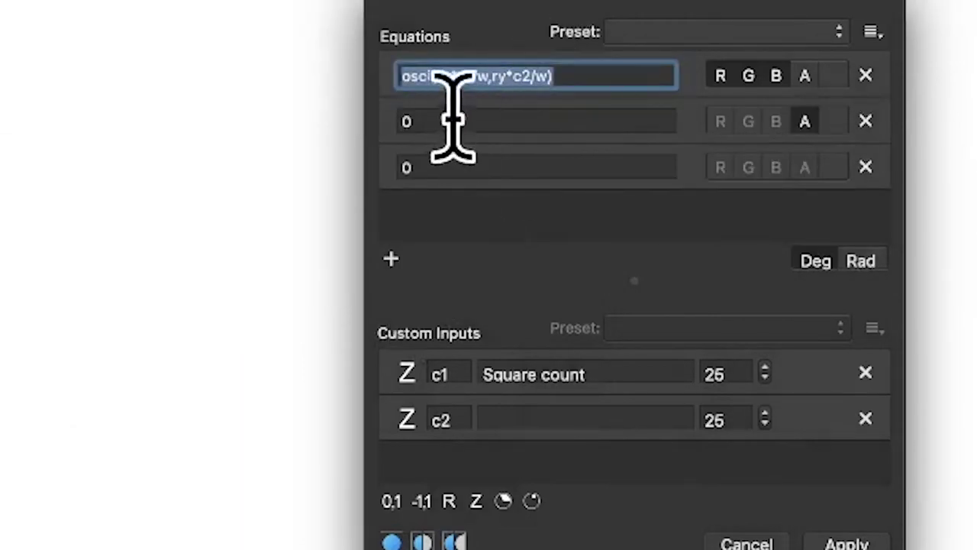
left_click(428, 120)
key("super+v")
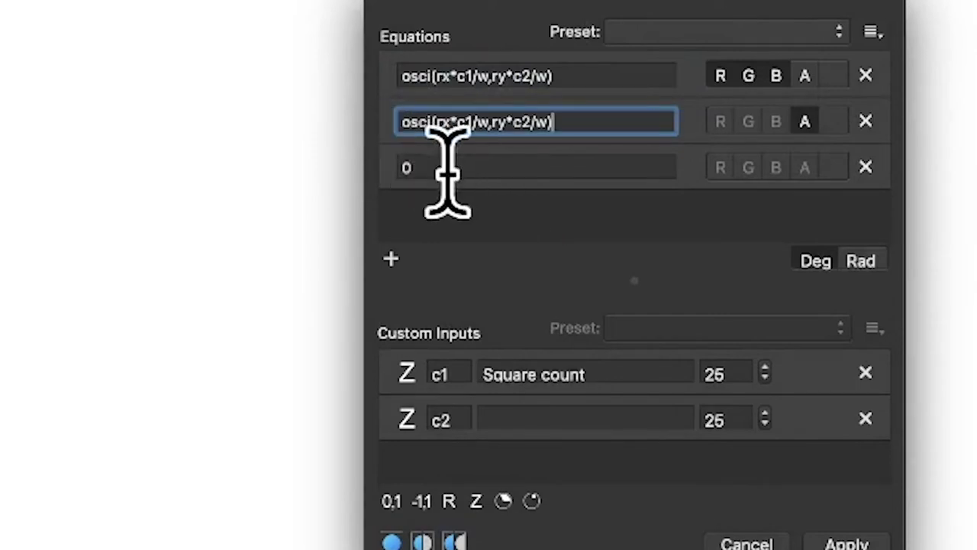
key("Tab")
key("super+v")
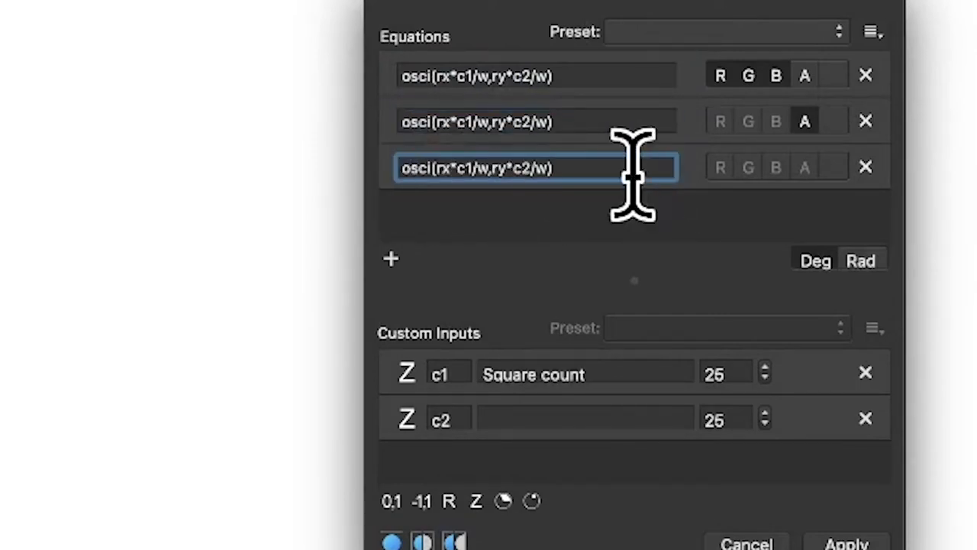
key("Return")
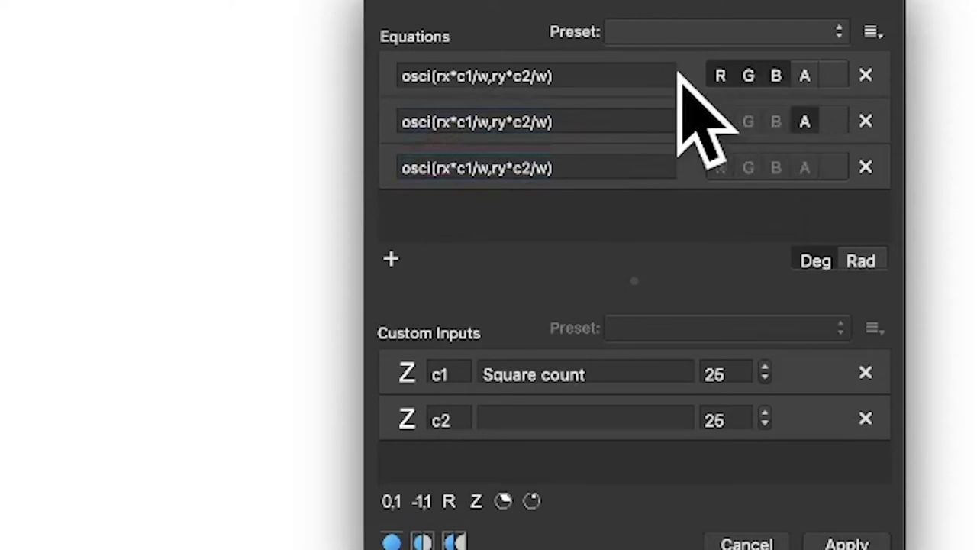
- Assign the three equations to the R, G and B channels respectively
left_click(775, 76)
left_click(748, 76)
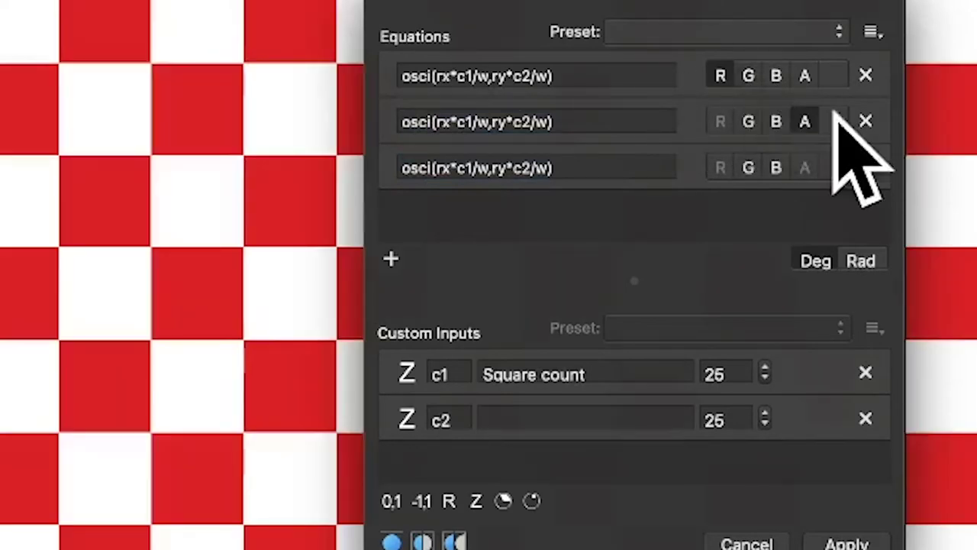
left_click(805, 122)
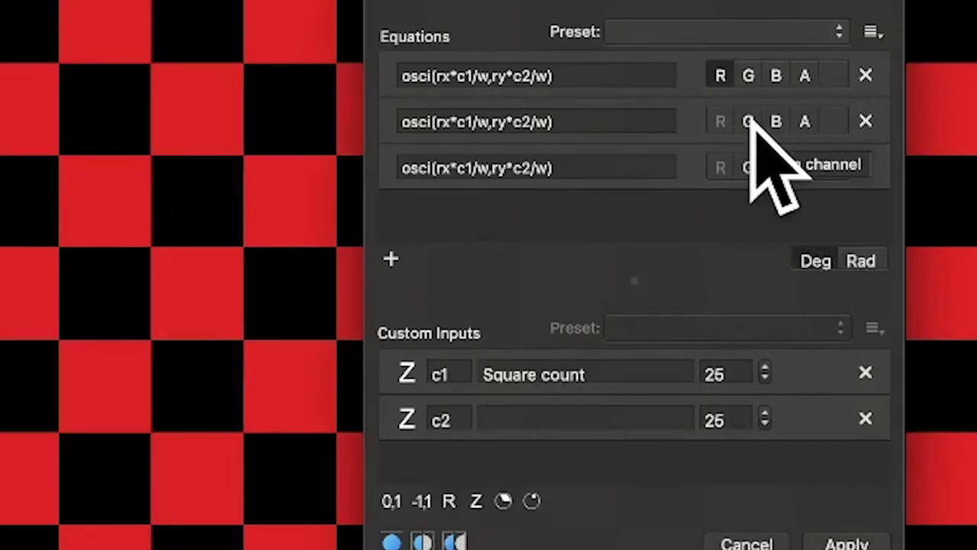
left_click(748, 122)
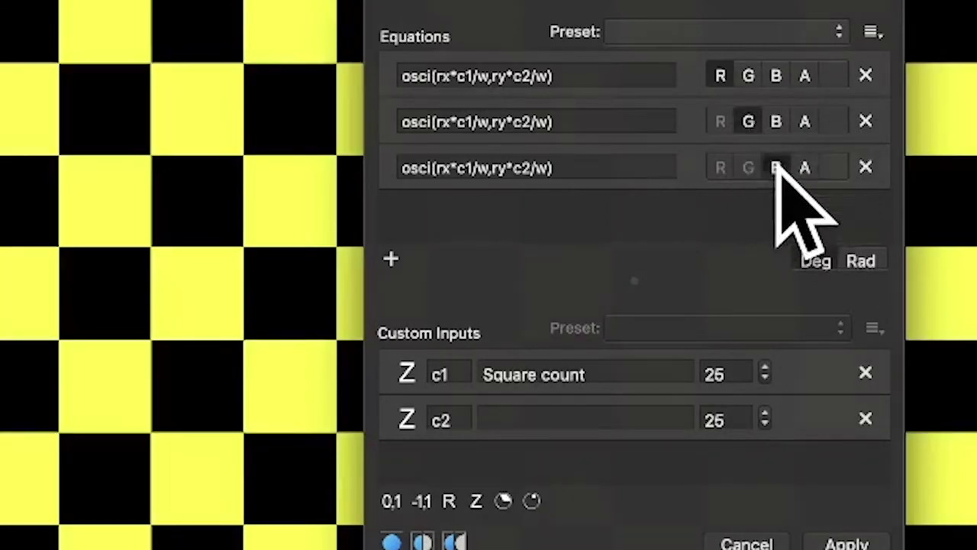
left_click(775, 168)
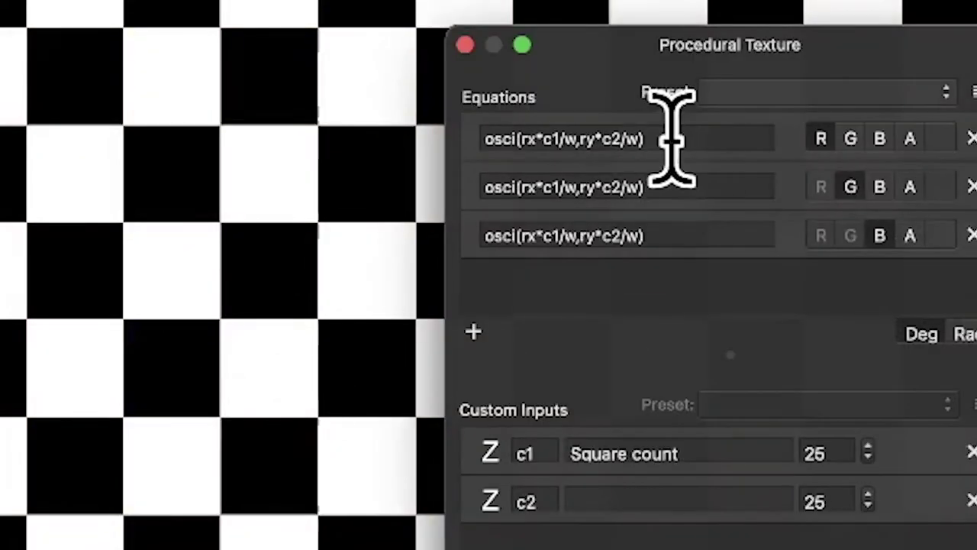
- Add multipliers to the equations: red 0.5, green 0.2, blue 0.7
left_click(597, 76)
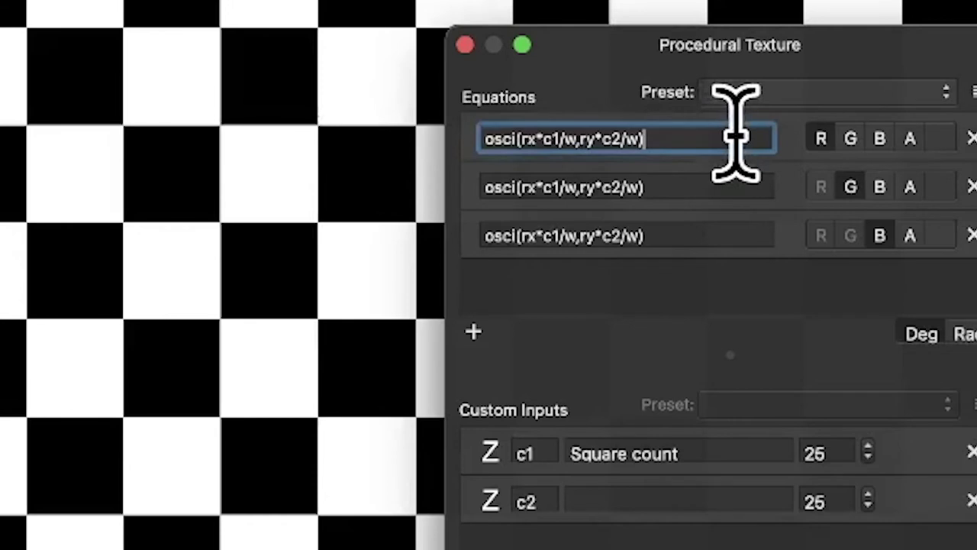
type("*")
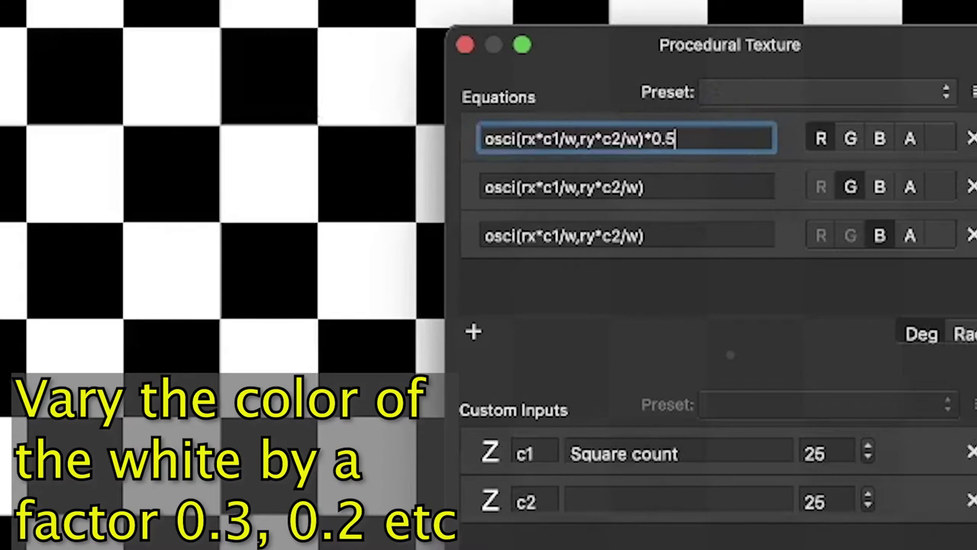
key("Return")
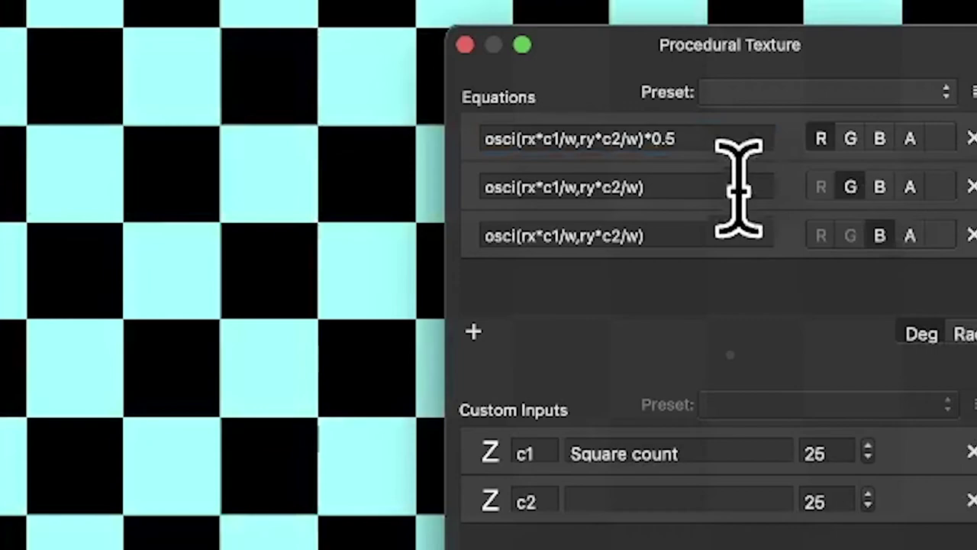
left_click(699, 183)
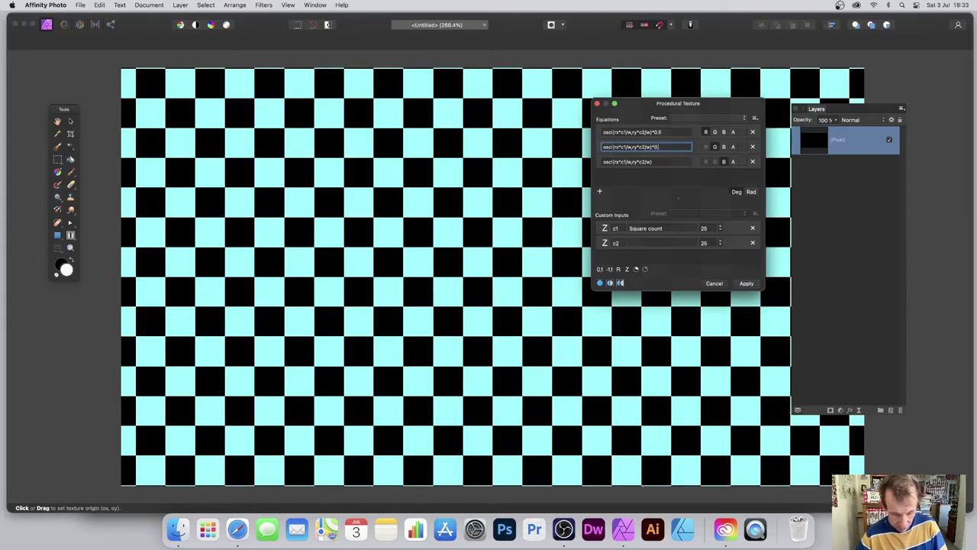
key("Return")
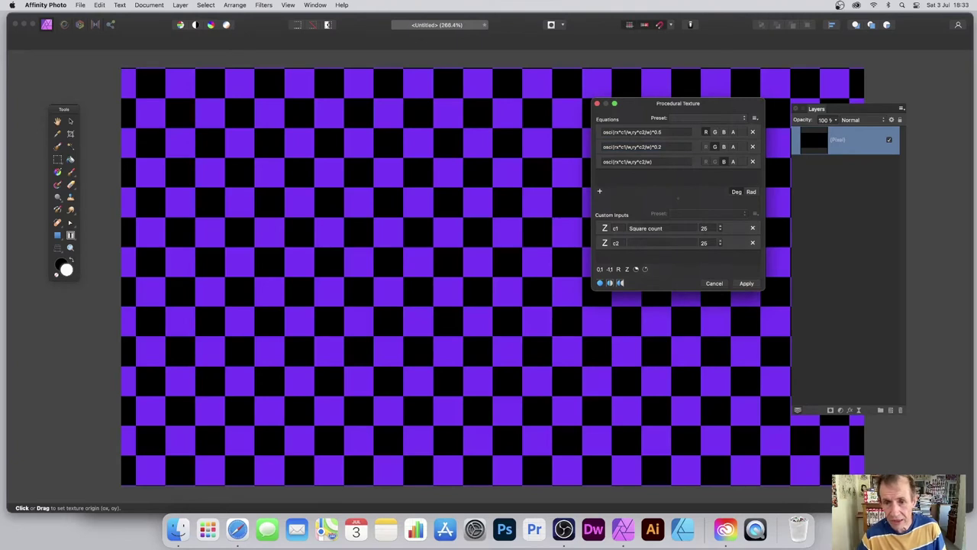
left_click(669, 161)
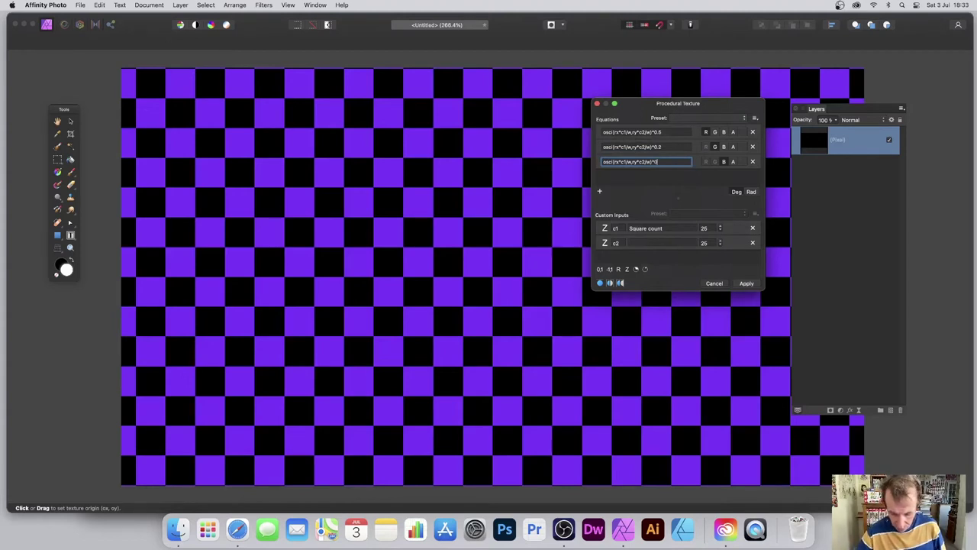
key("Return")
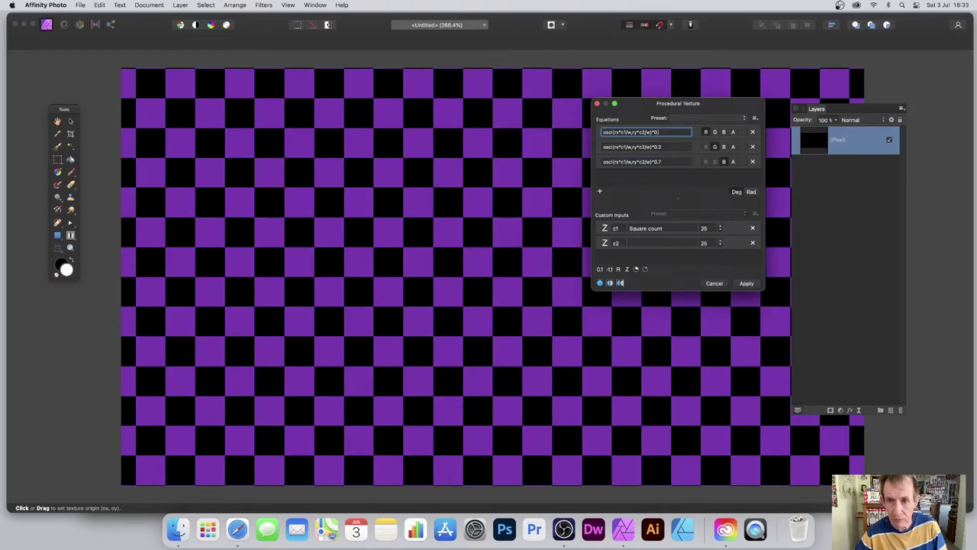
- Change the red equation's multiplier from 0.5 to 0.2, then to 0.4
key("BackSpace")
type("2")
key("Return")
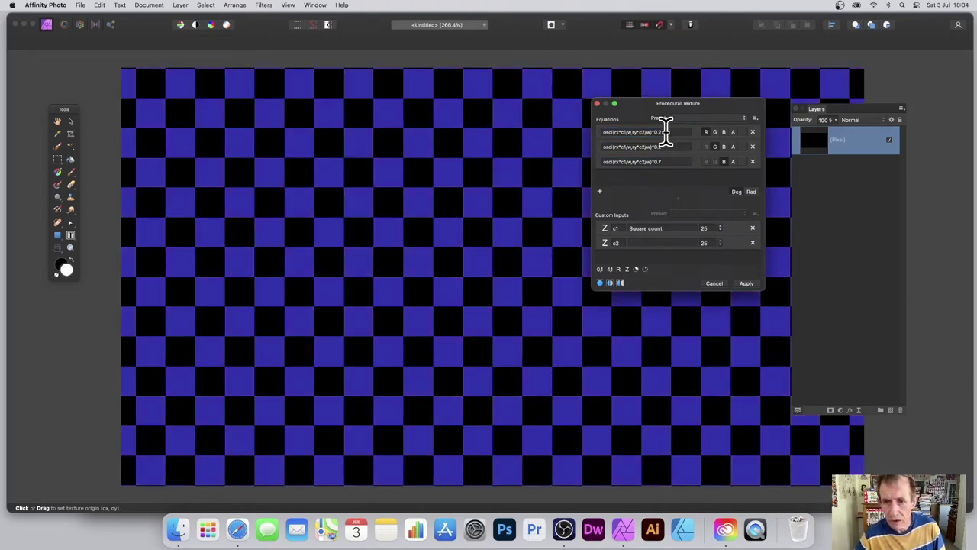
key("BackSpace")
type("4")
key("Return")
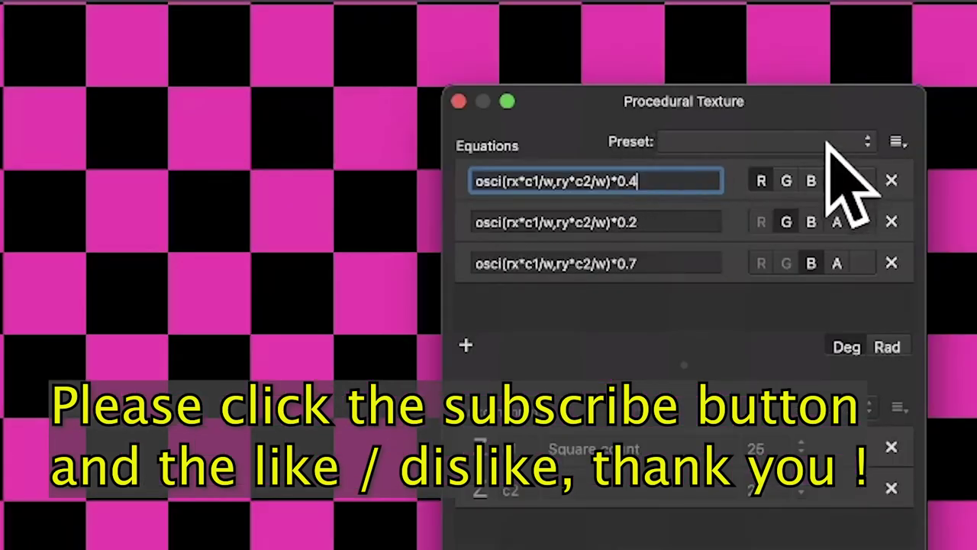
- Append offsets to the equations: +0.6 on red, +0.3 on green, -0.2 on blue
type("+0.6")
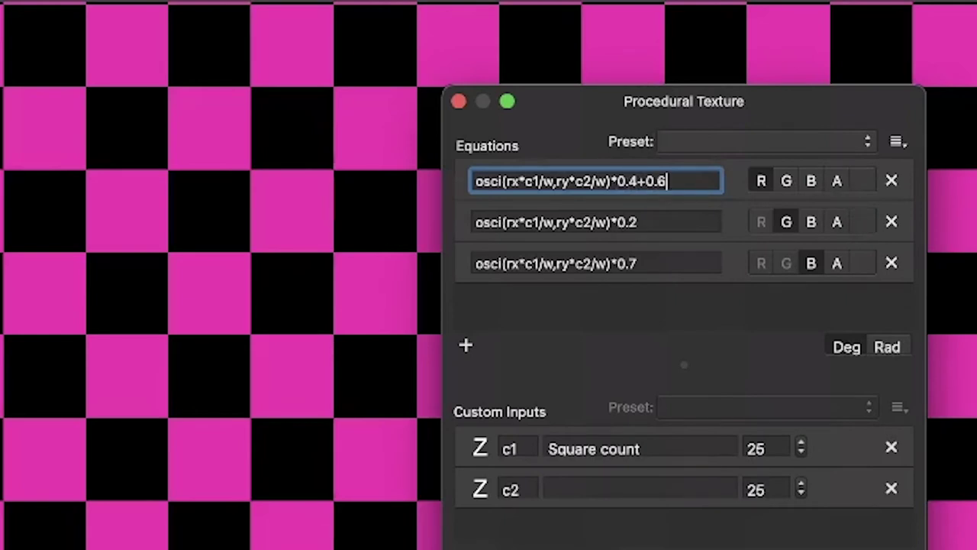
key("Return")
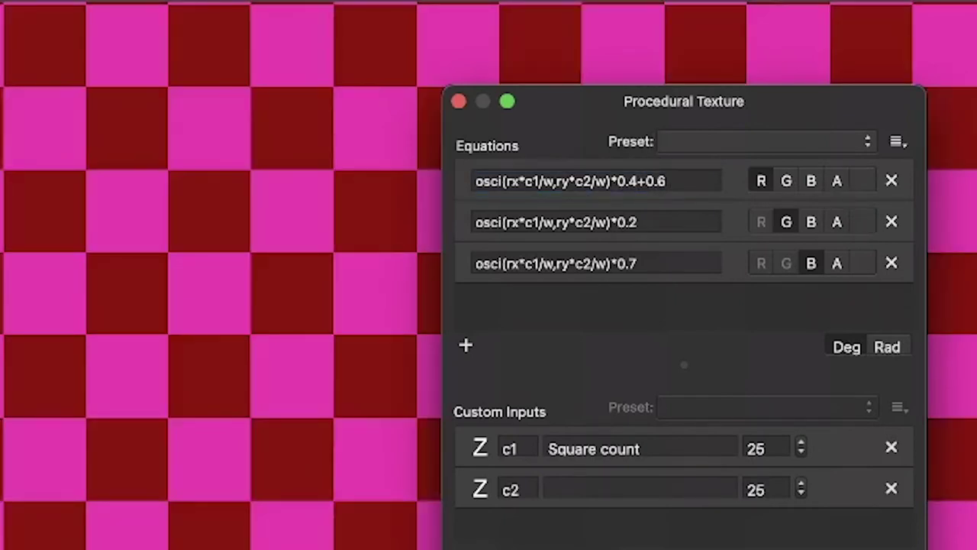
left_click(715, 219)
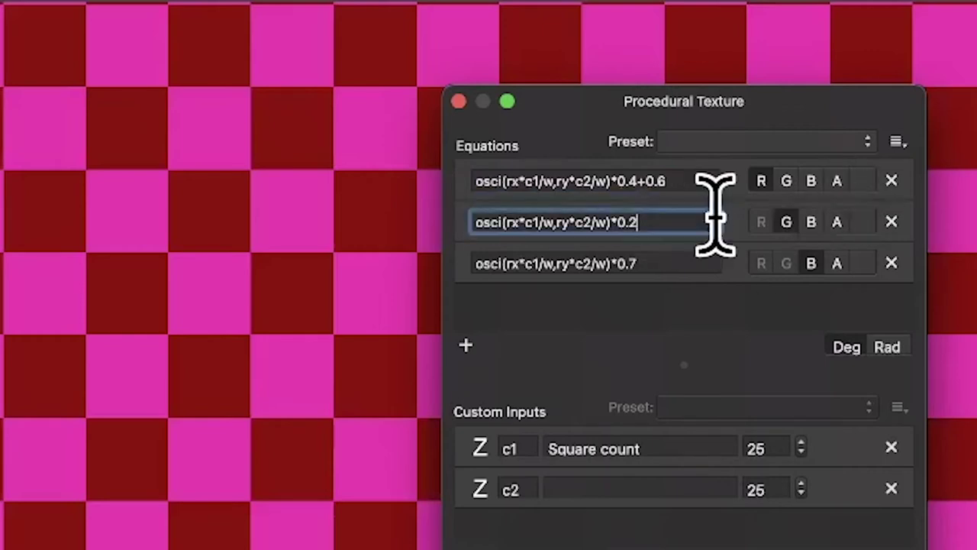
type("+0.")
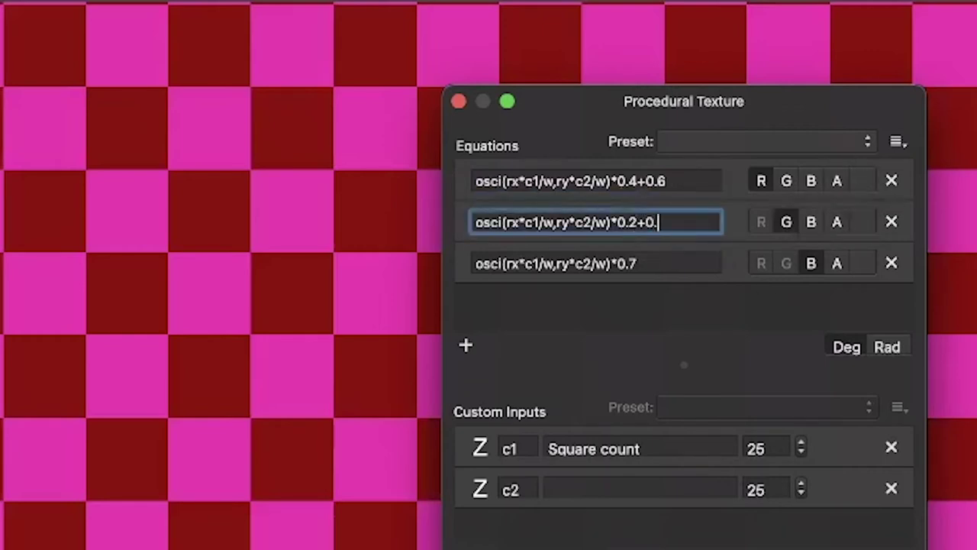
type("3")
key("Return")
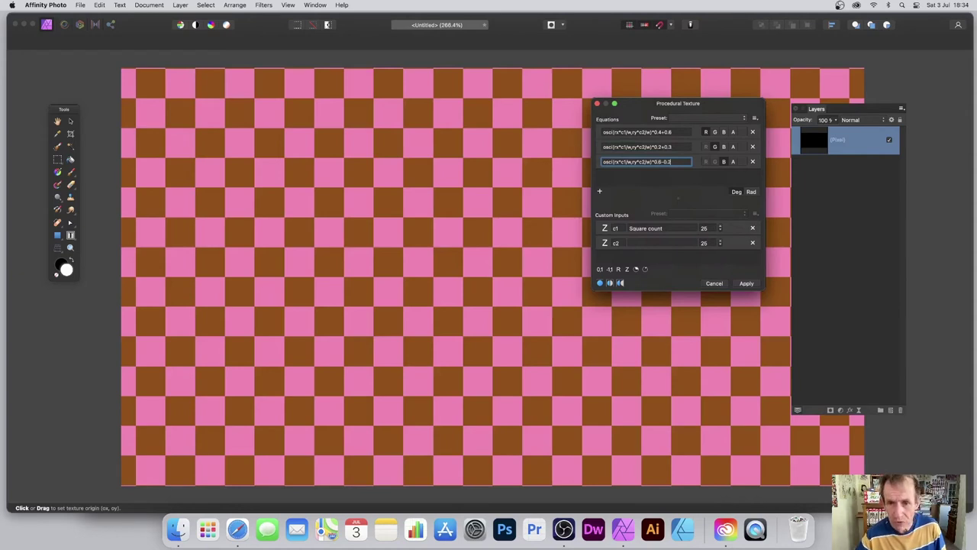
key("Return")
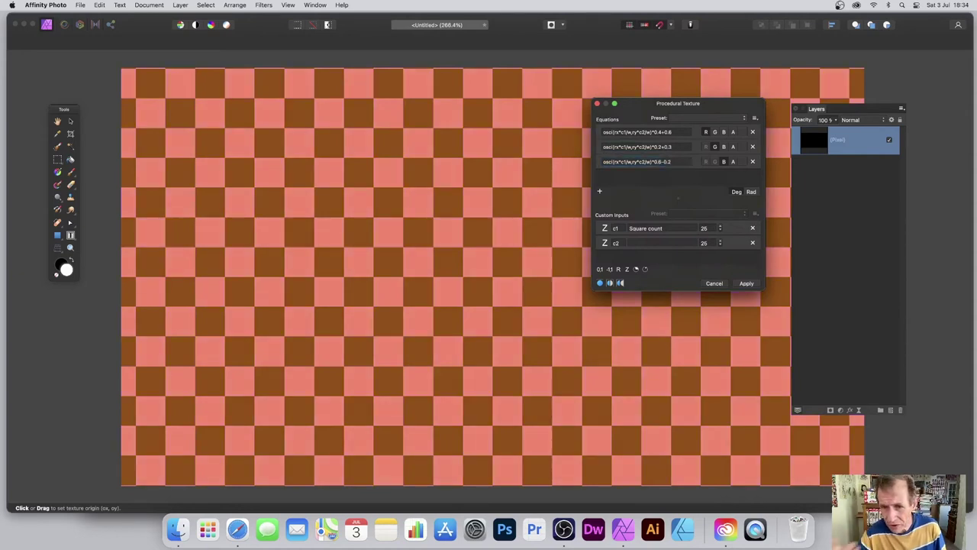
- Change the green equation's offset from +0.3 to -0.6
left_click(677, 146)
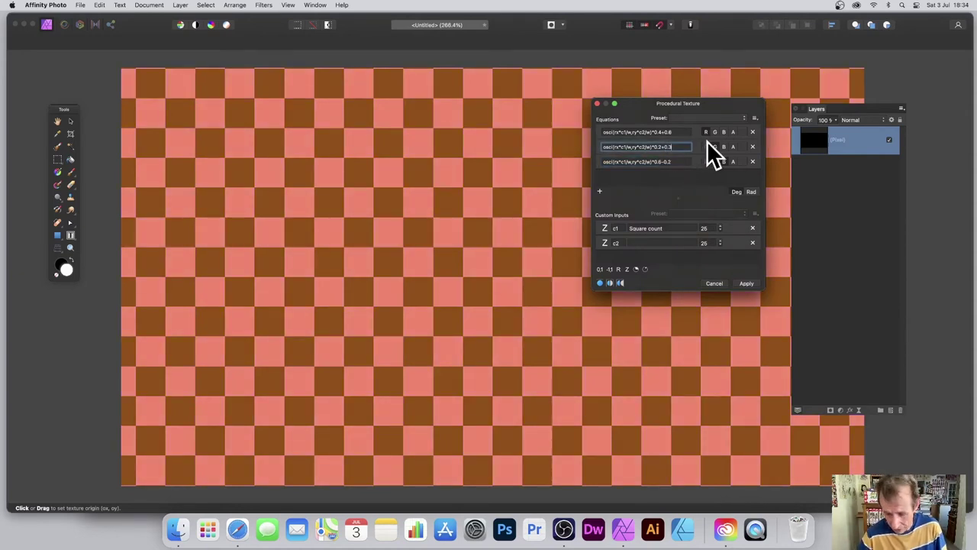
key("BackSpace")
key("BackSpace")
key("BackSpace")
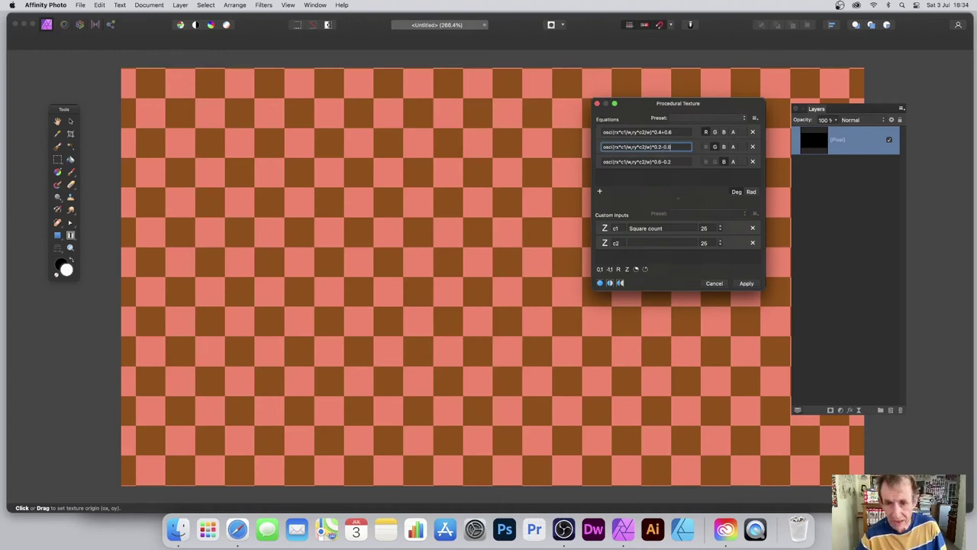
type("-0.6")
key("Return")
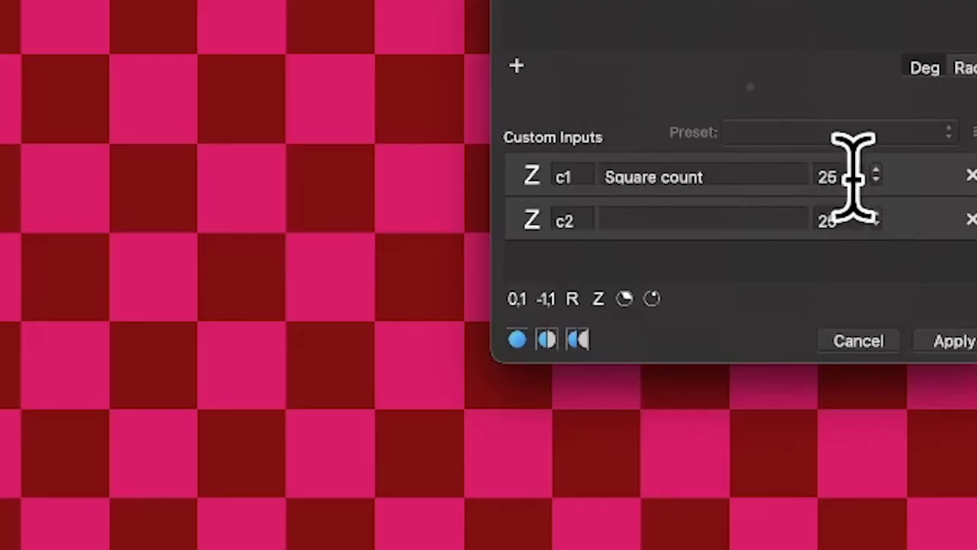
- Change the c1 Square count to 12, then 45, and finally 90
left_click(709, 230)
type("12")
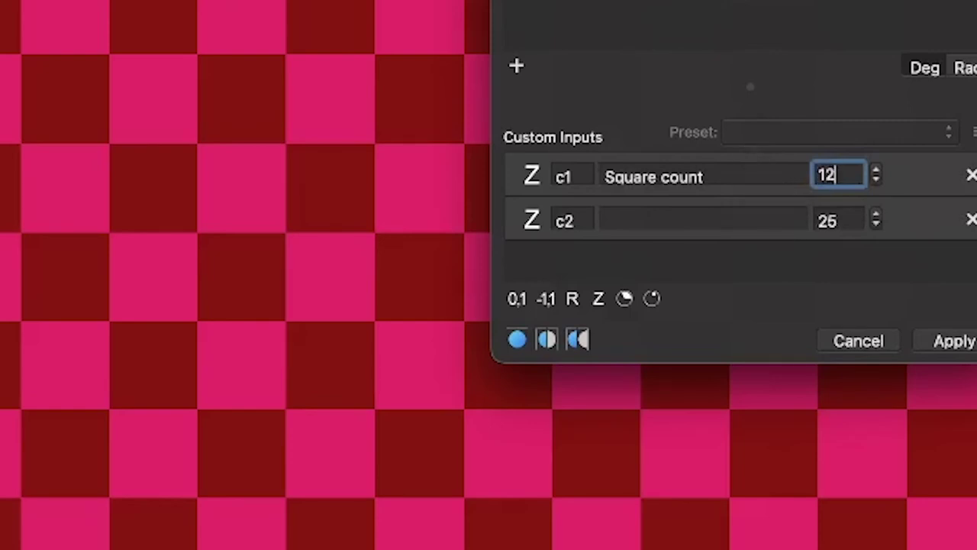
key("Return")
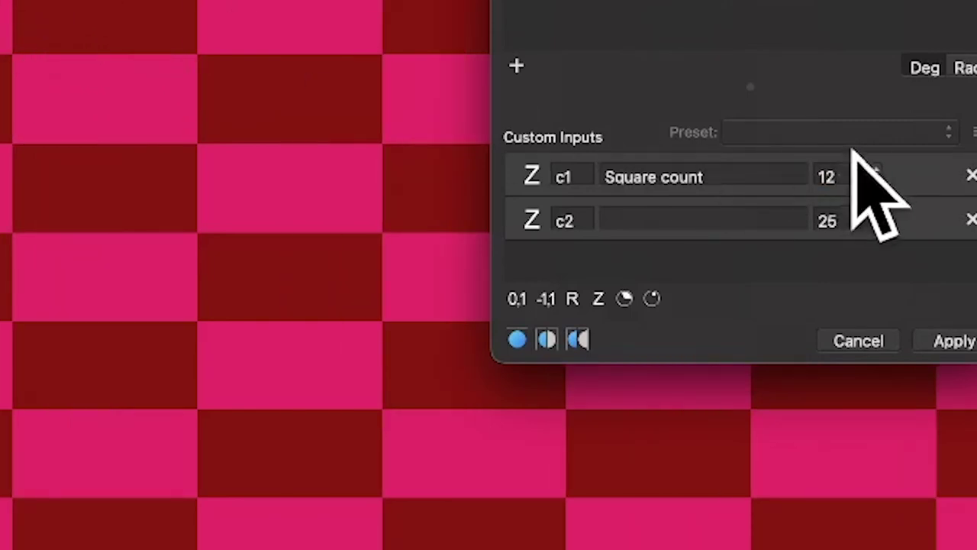
left_click(855, 168)
type("45")
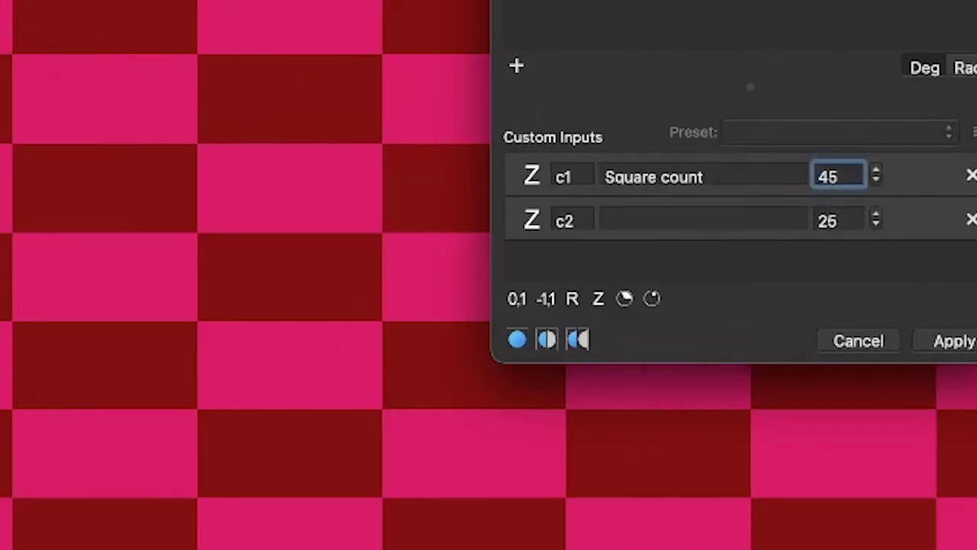
key("Return")
left_click(840, 176)
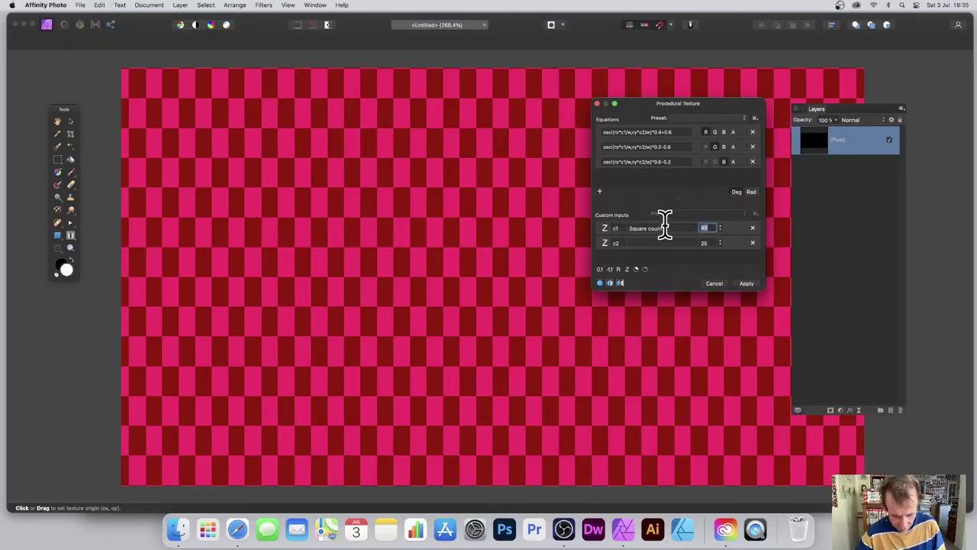
type("90")
key("Return")
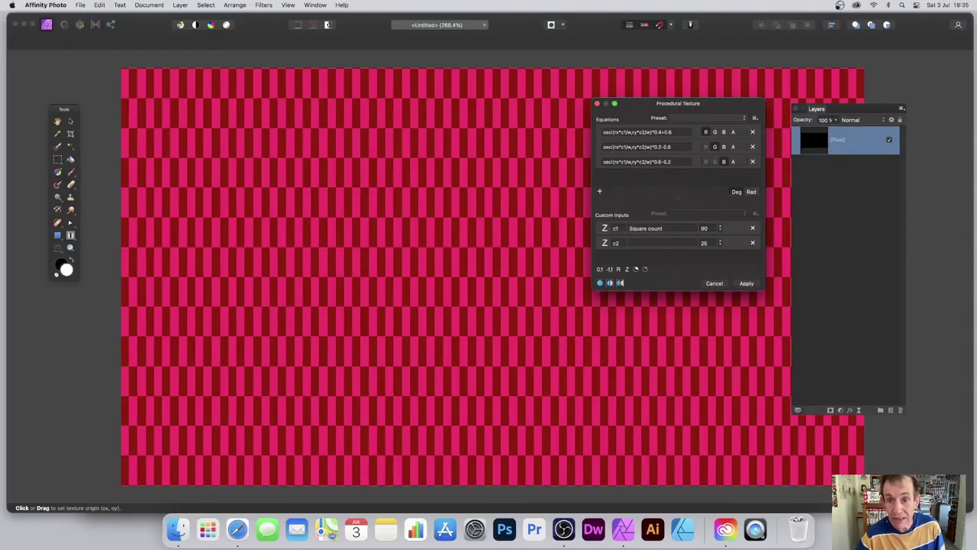
- Replace the red equation's 0.4 multiplier with the variable a
left_click(661, 133)
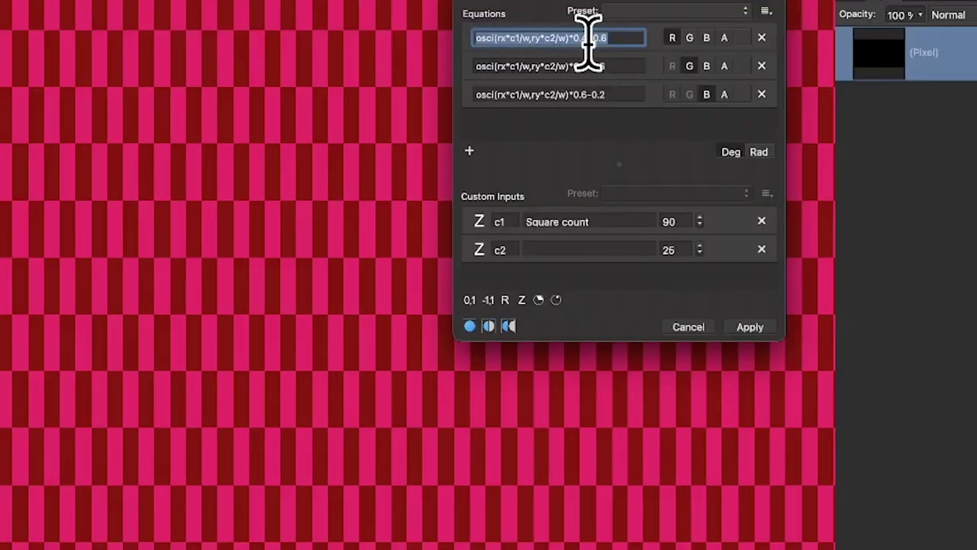
key("BackSpace")
key("BackSpace")
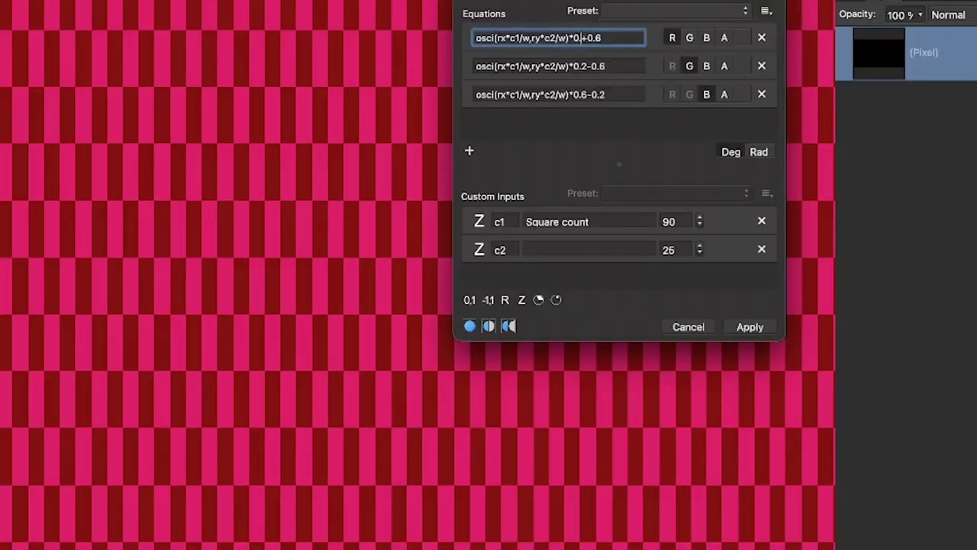
type("a")
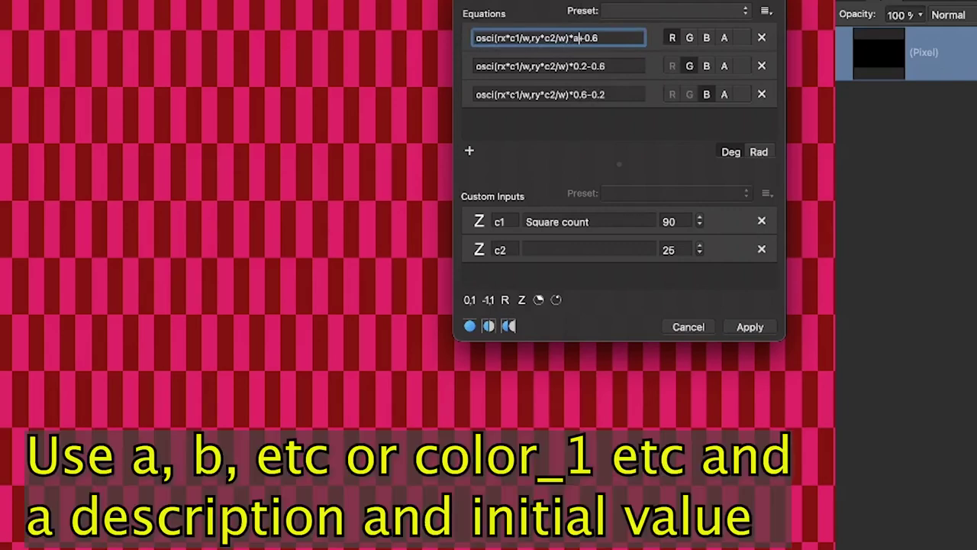
key("Return")
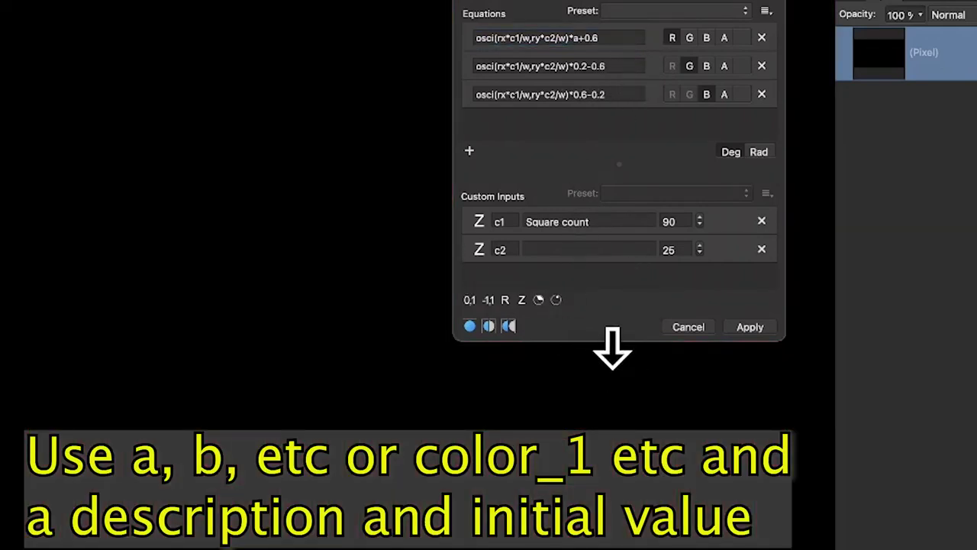
- Enlarge the dialog and add a real custom input named a with value 0.4
left_click_drag(643, 349, 626, 528)
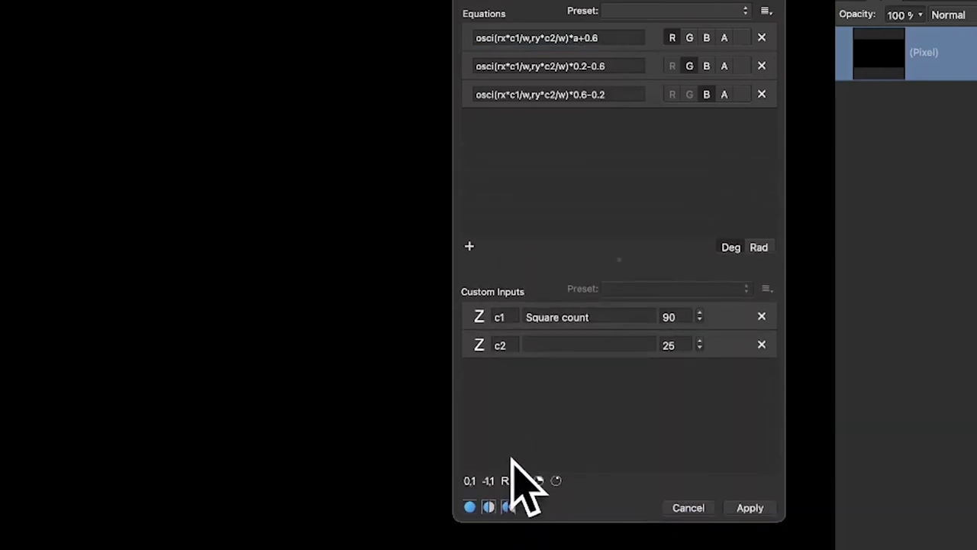
left_click(505, 481)
left_click(501, 372)
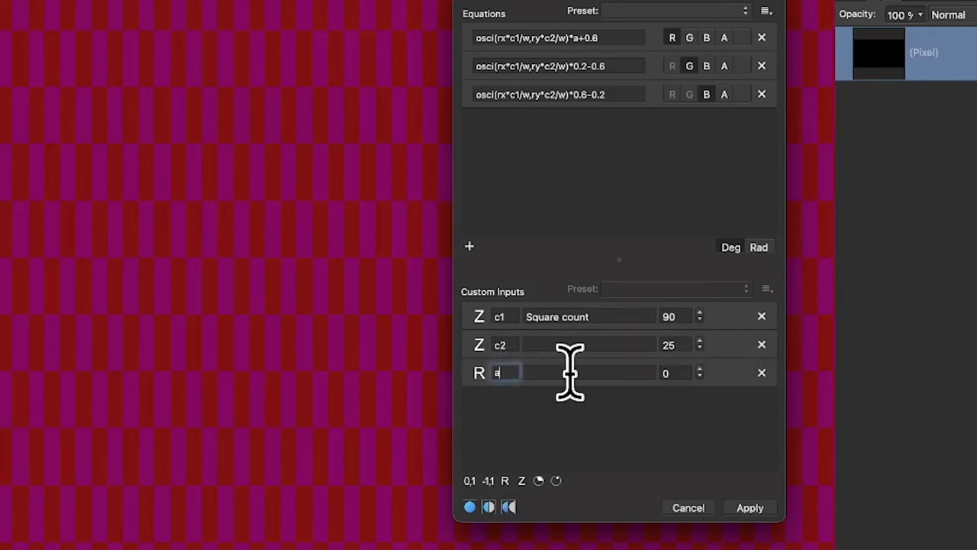
left_click(685, 374)
key("BackSpace")
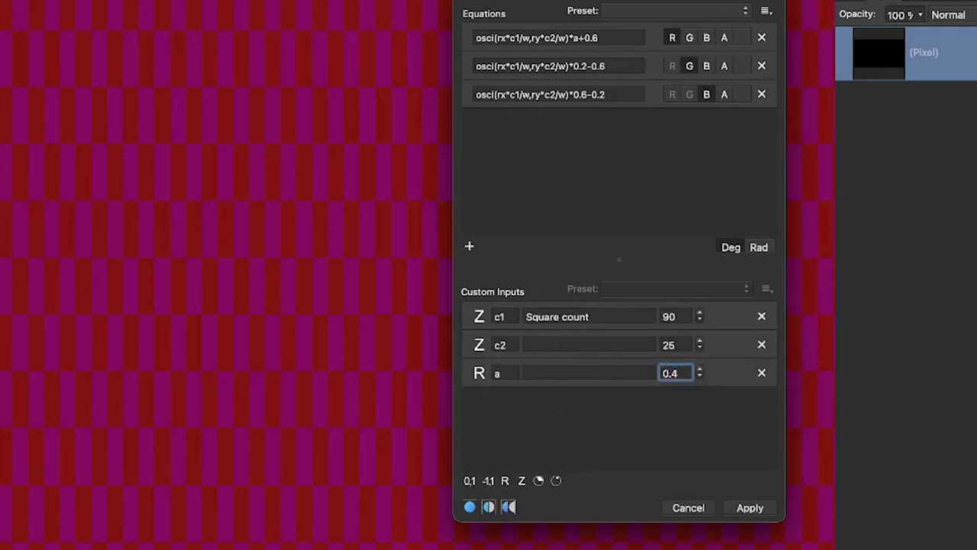
key("Return")
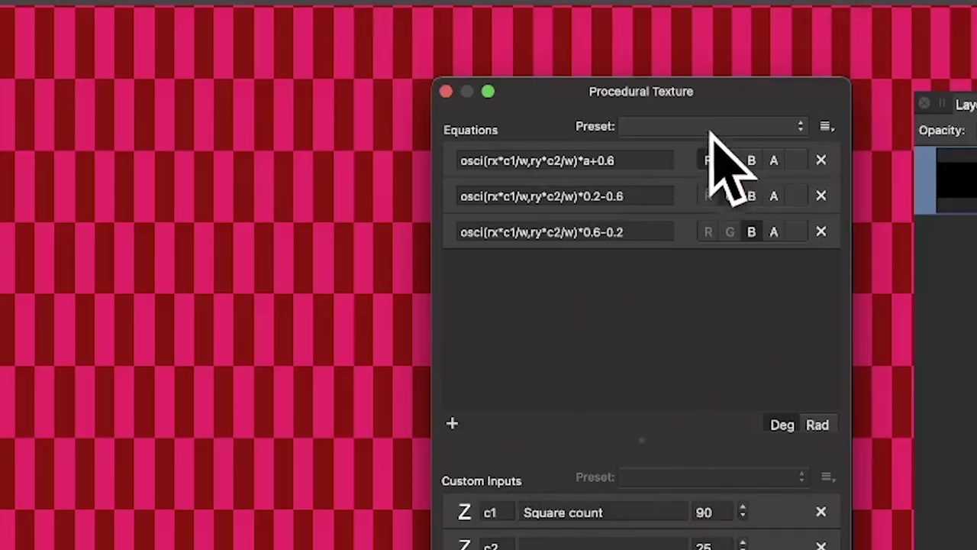
- Create an equations preset 'Color check 1' filed under the Coloured patterns category
left_click(826, 126)
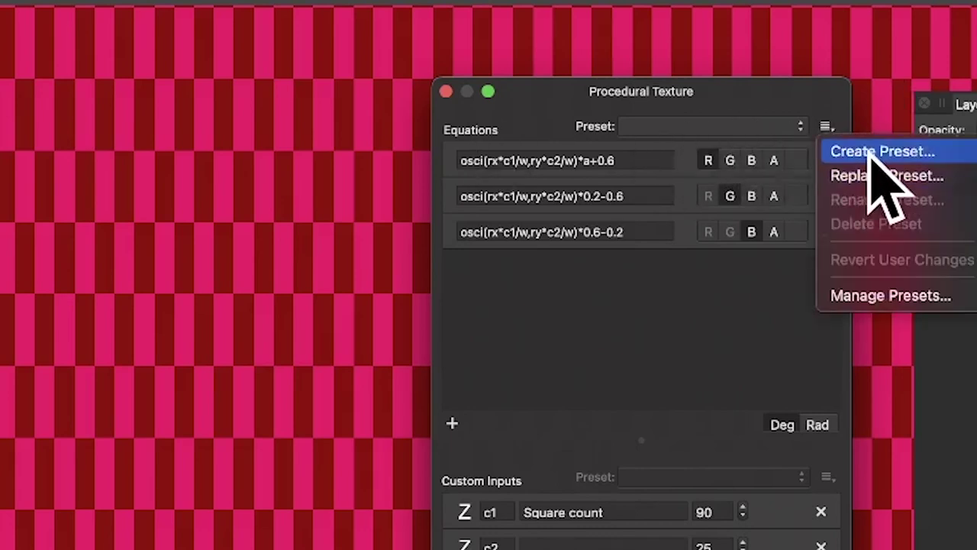
left_click(870, 151)
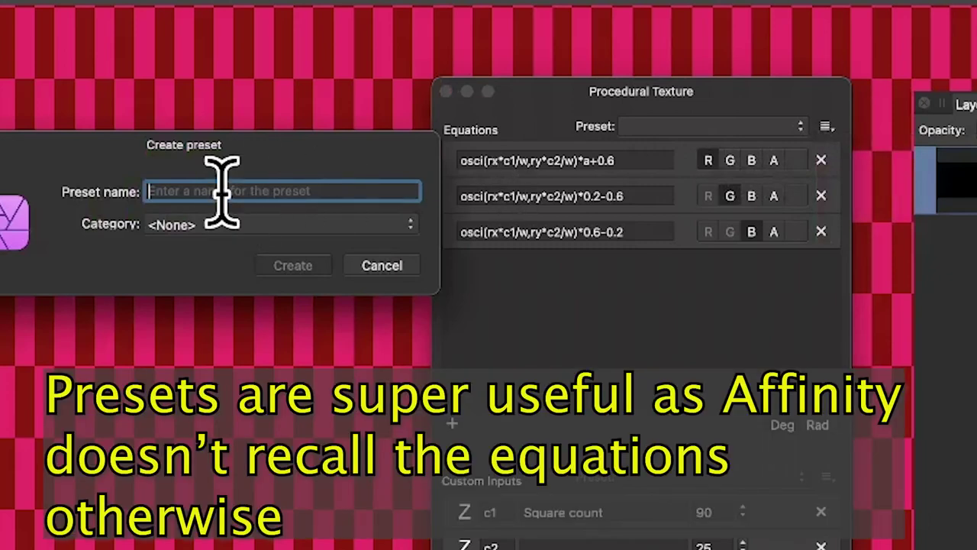
type("Color ")
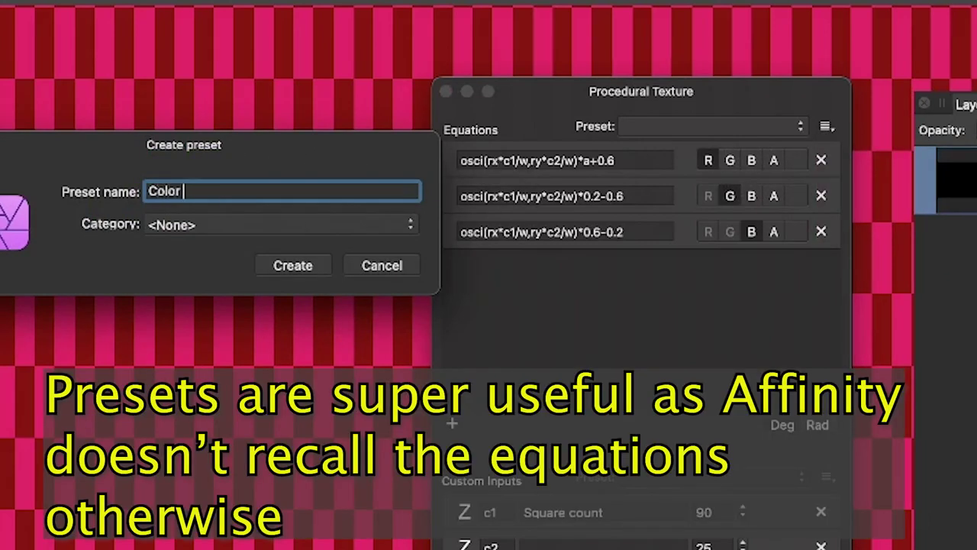
type("check 1")
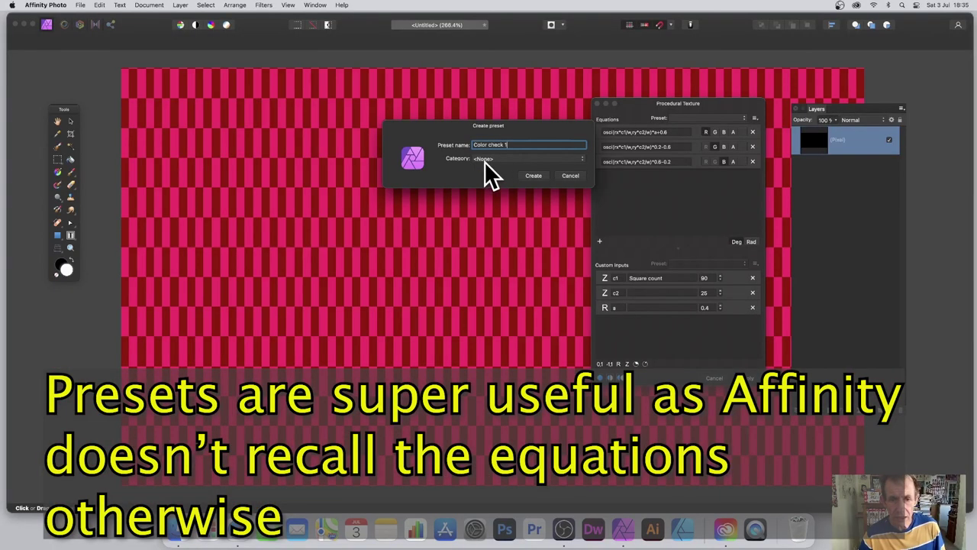
left_click(485, 162)
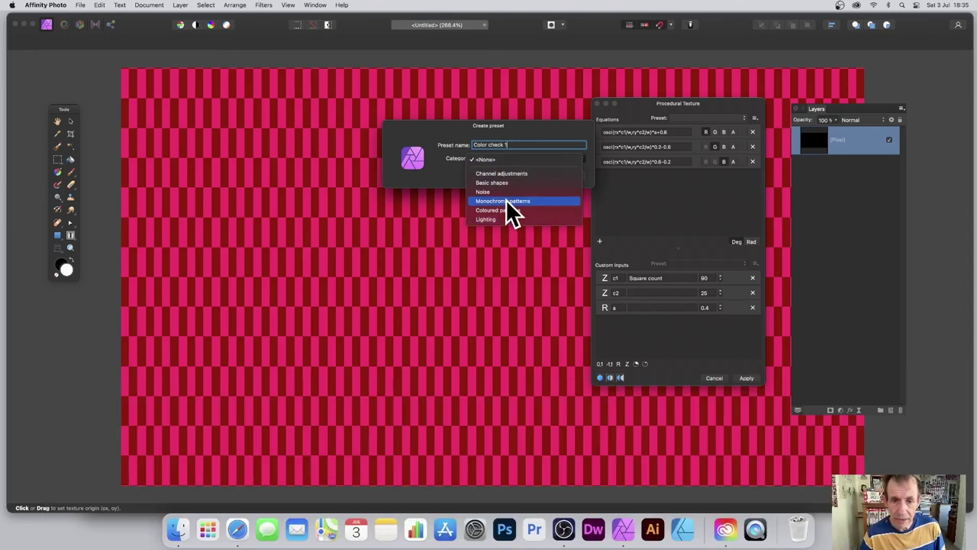
left_click(509, 210)
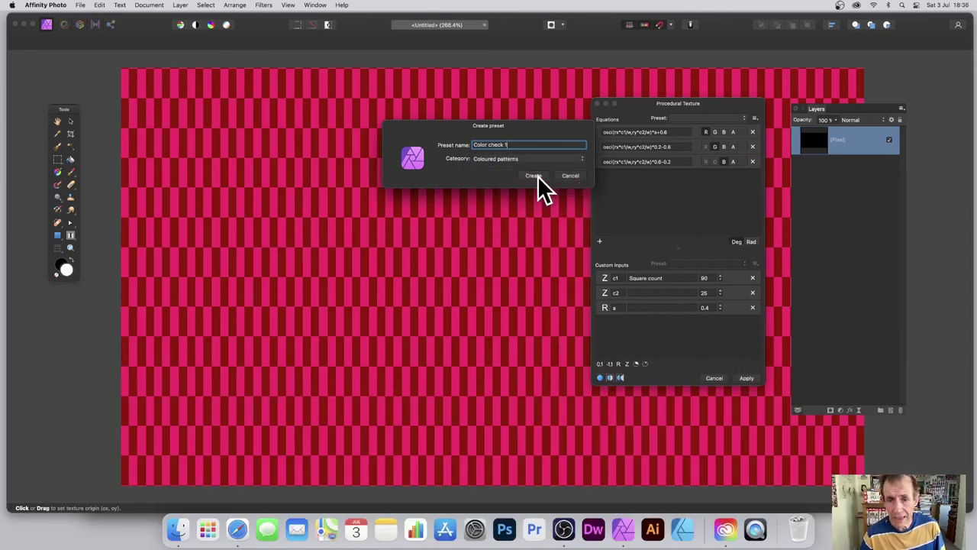
left_click(534, 175)
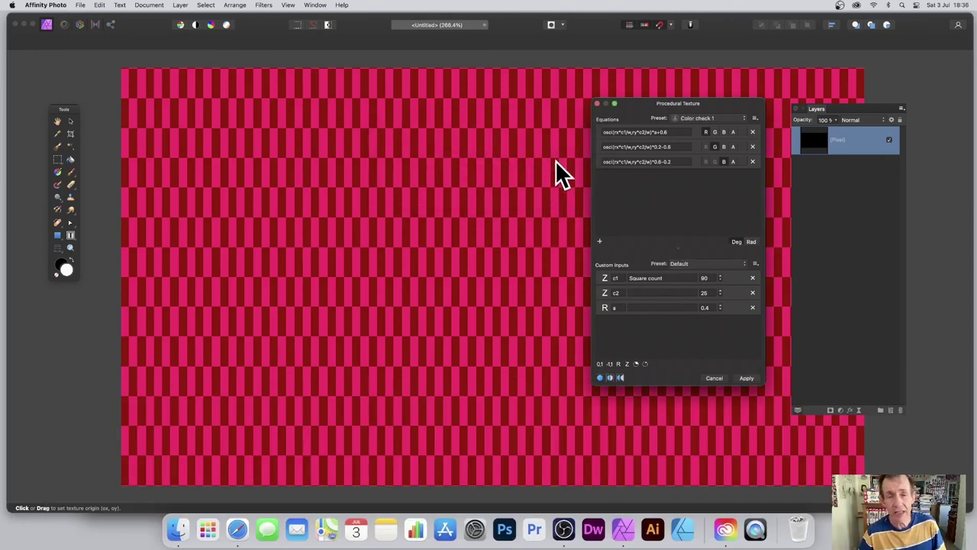